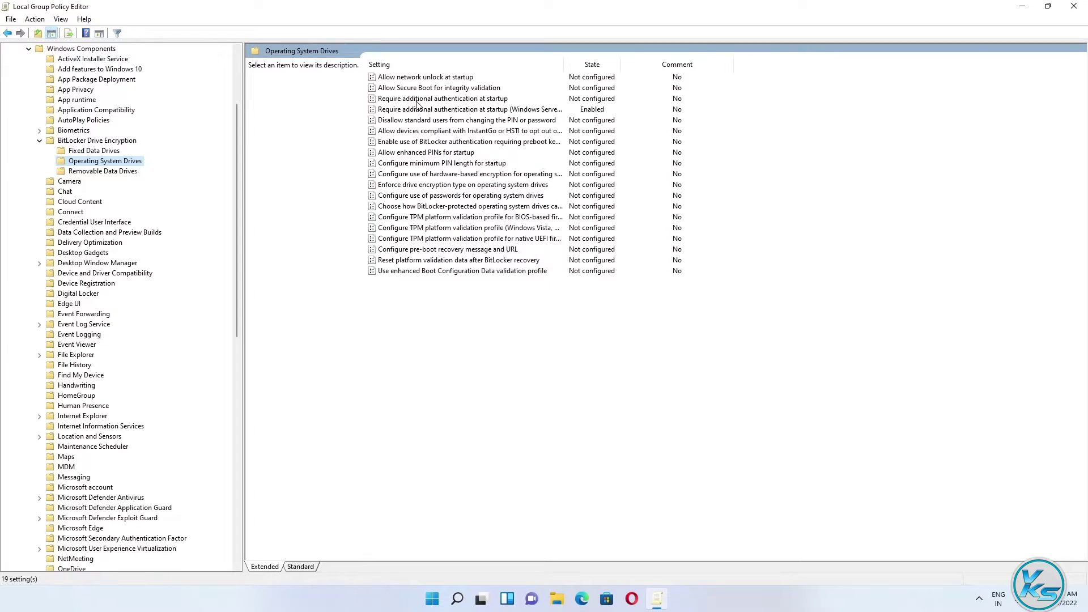
Enable the "Require additional authentication at startup" policy for operating system drives, apply it, and close the policy editor
drag(380, 148, 618, 71)
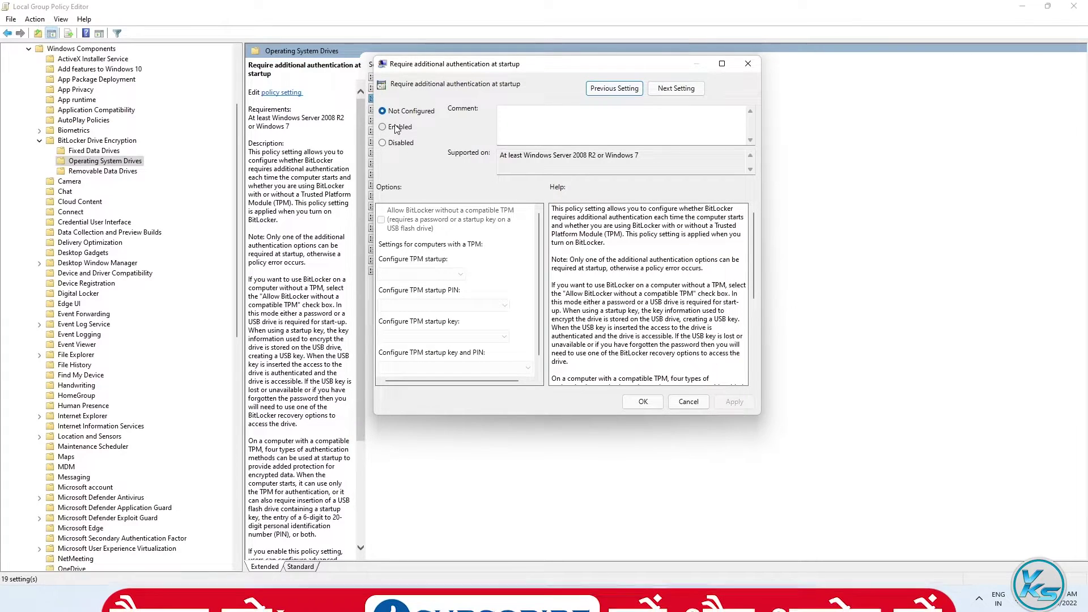
click(383, 127)
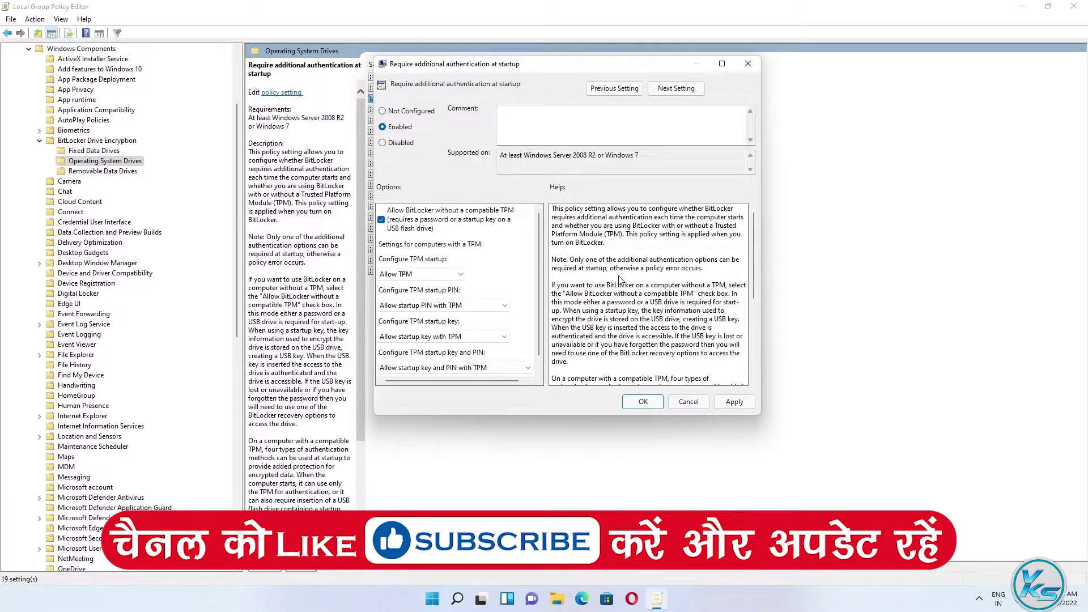
scroll(620, 280, down, 2)
scroll(585, 269, down, 4)
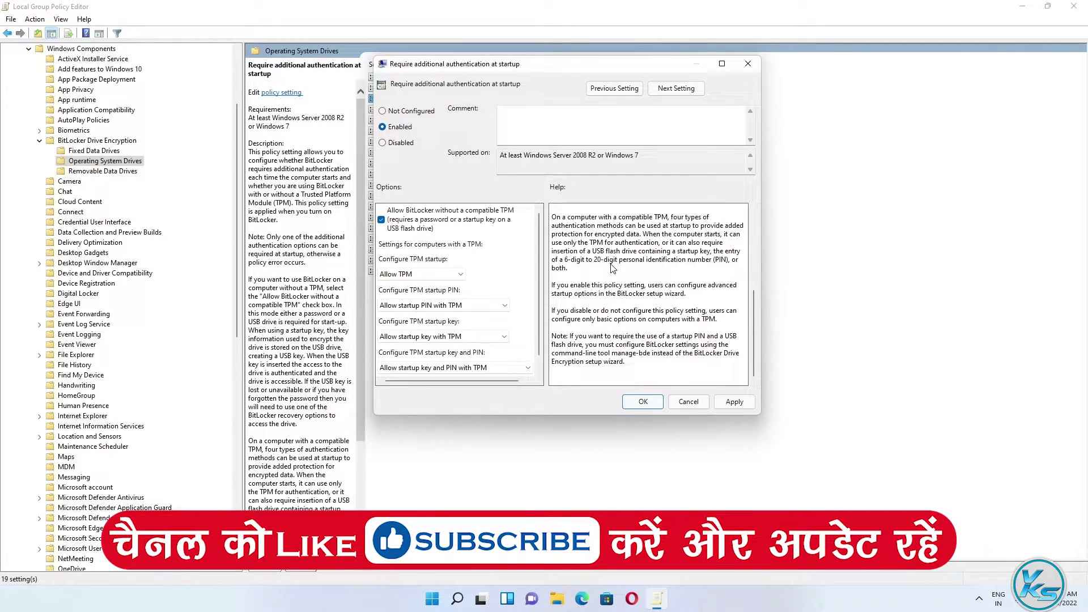
click(455, 306)
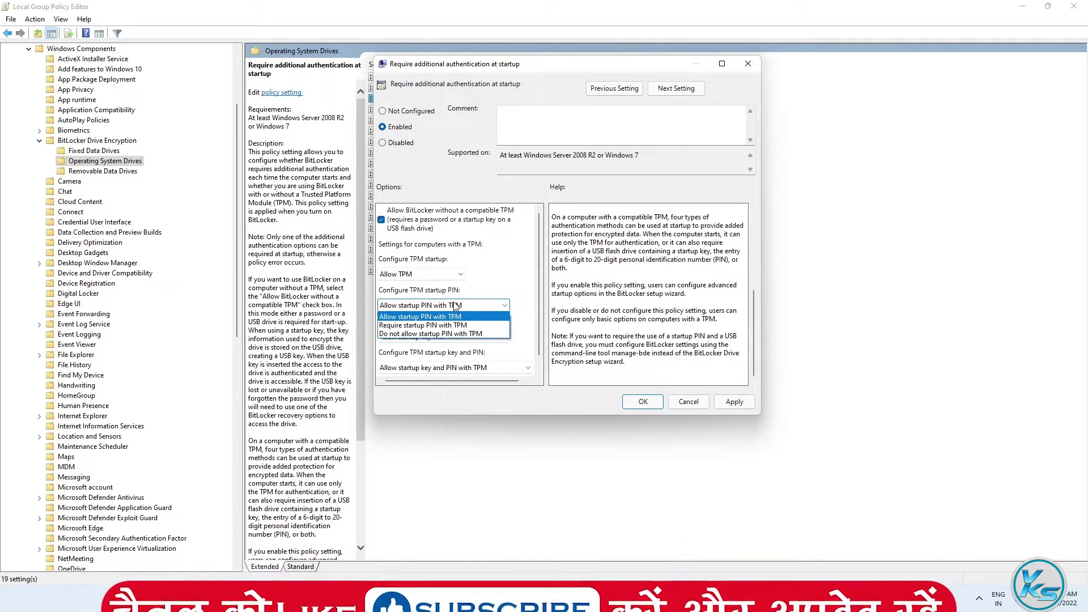
click(456, 306)
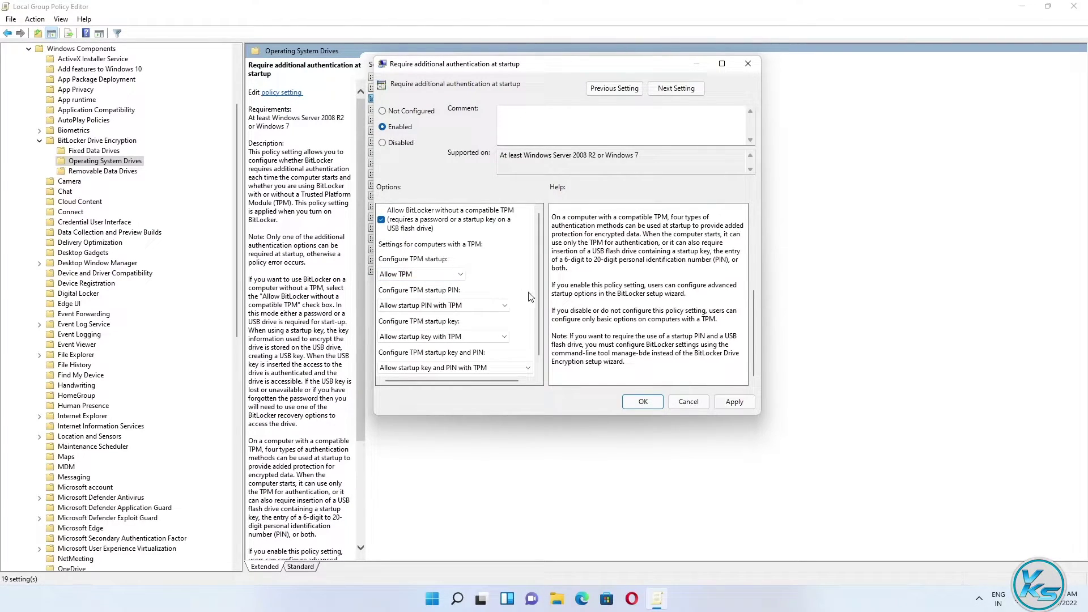
click(729, 403)
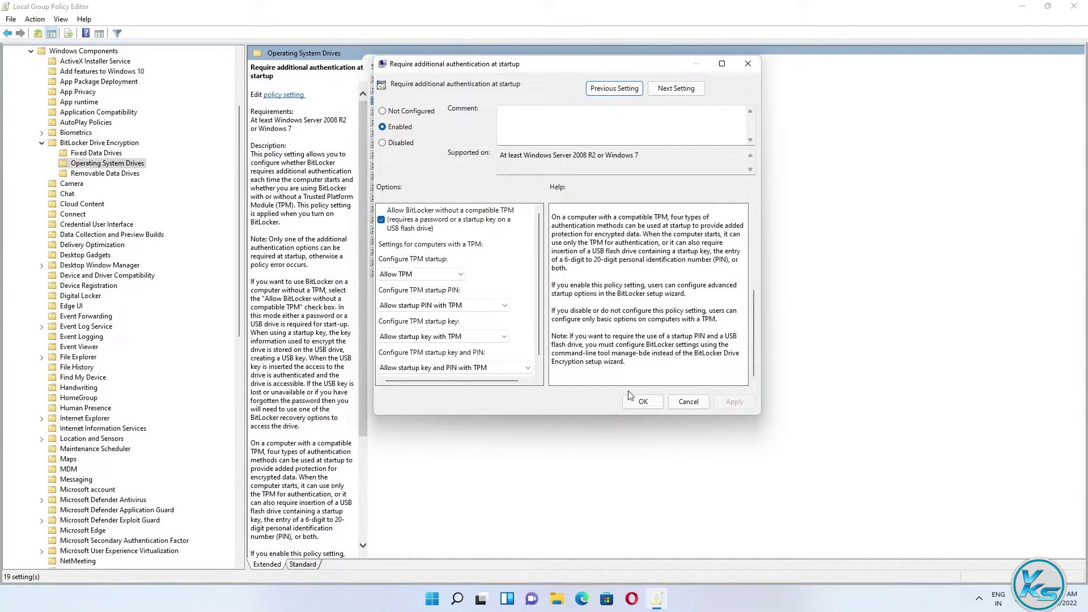
click(641, 403)
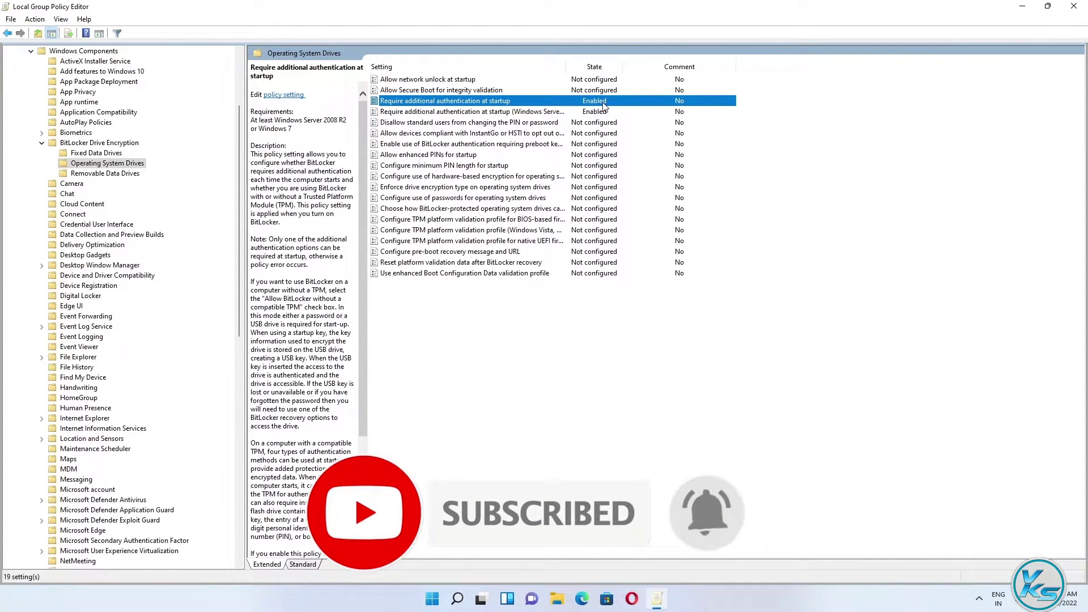
click(1073, 6)
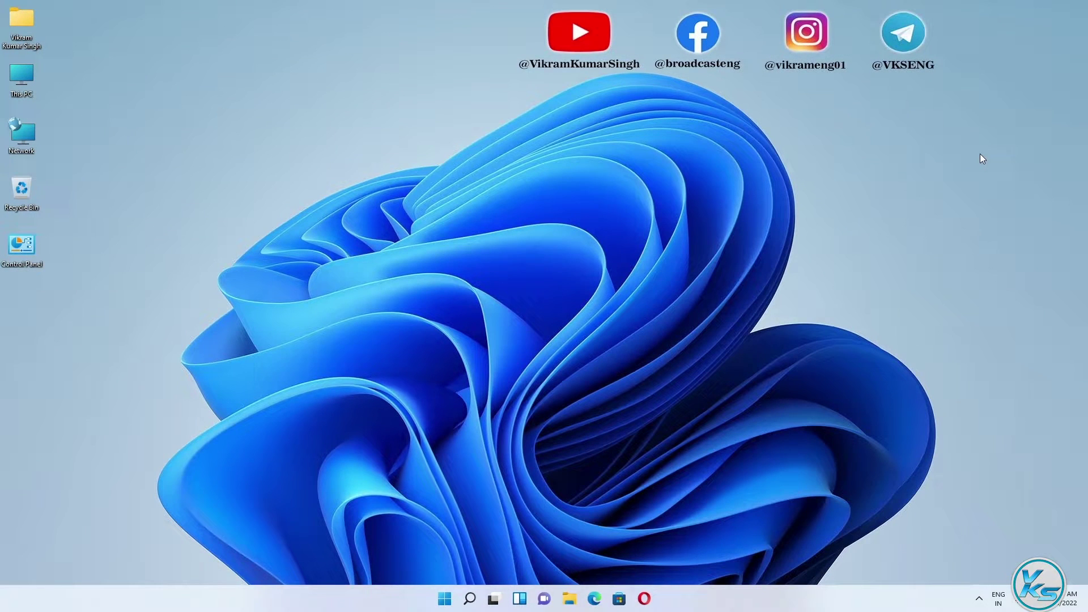
Switch to File Explorer and start turning on BitLocker for Local Disk (C:) from This PC
click(570, 599)
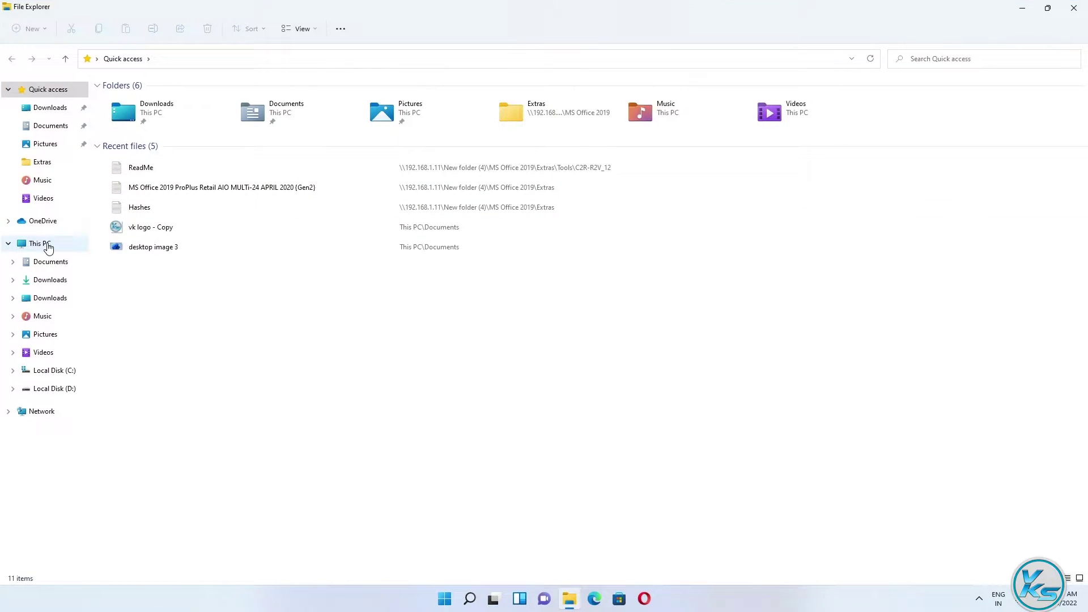
click(48, 249)
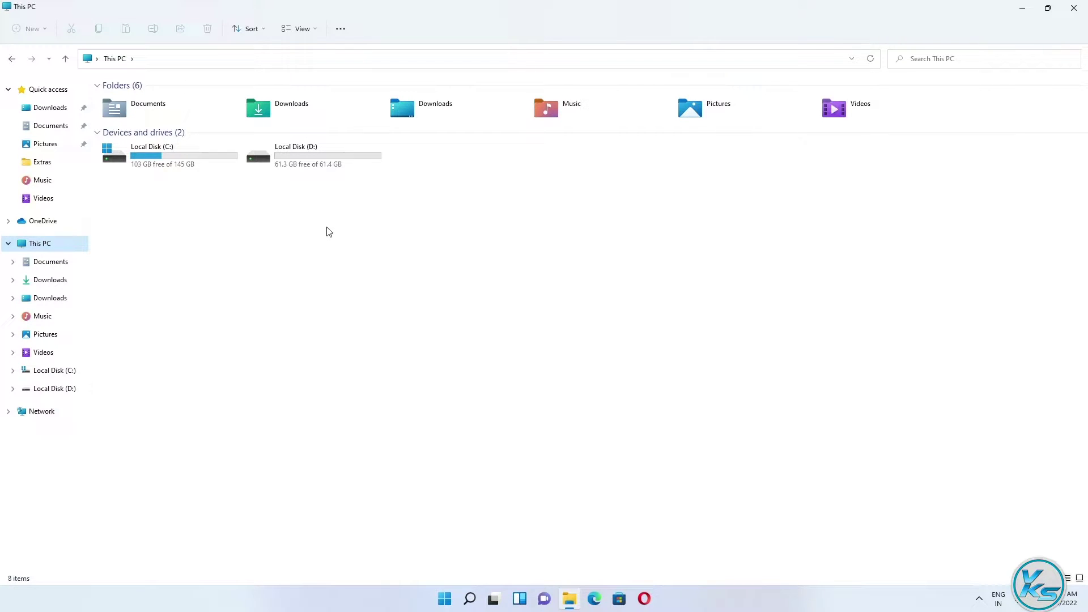
right_click(318, 160)
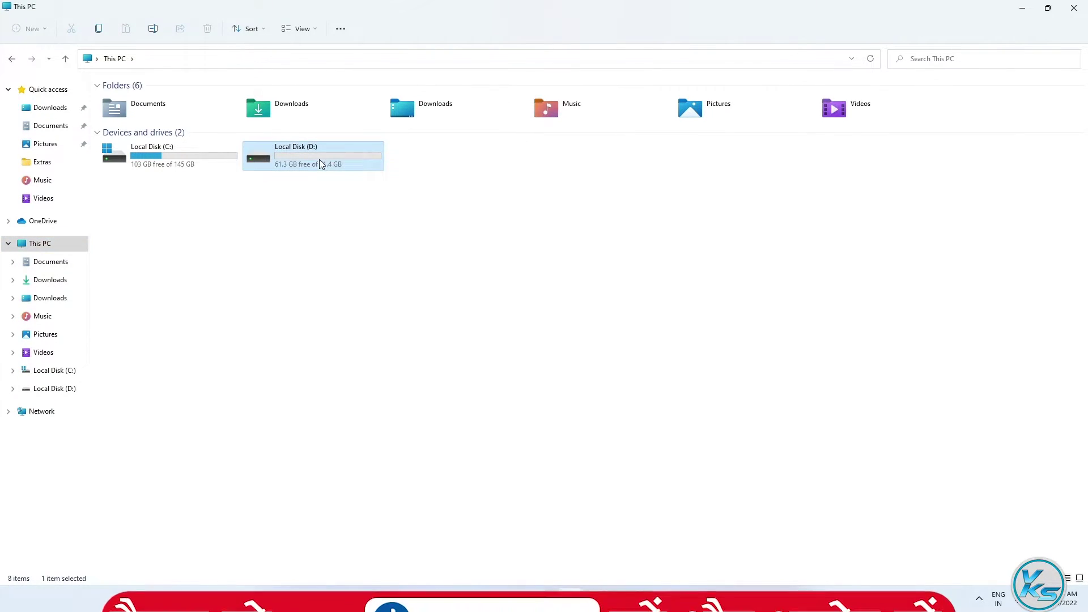
click(232, 263)
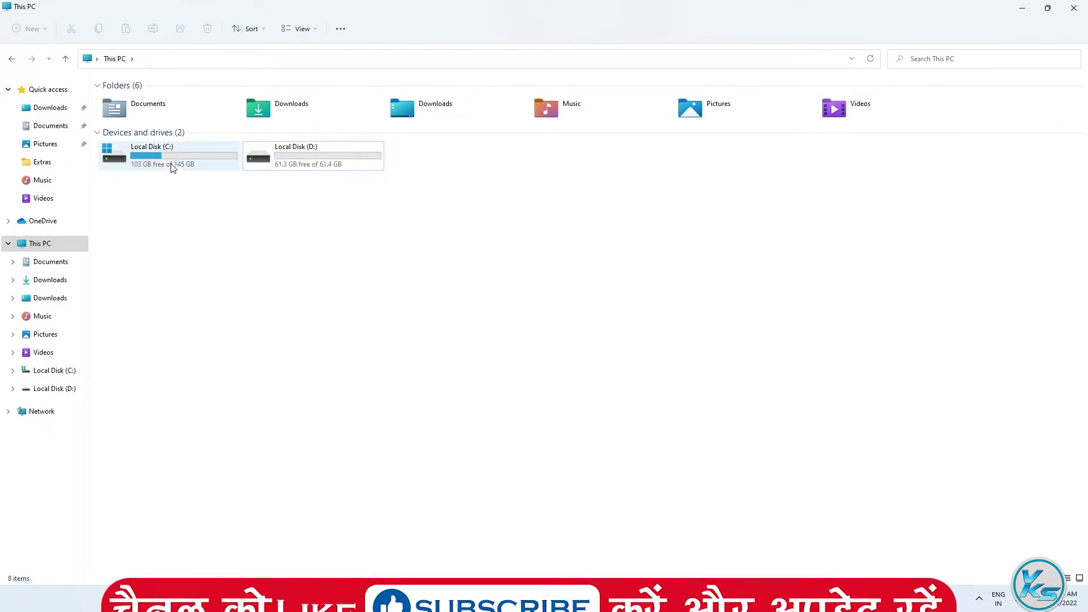
click(151, 151)
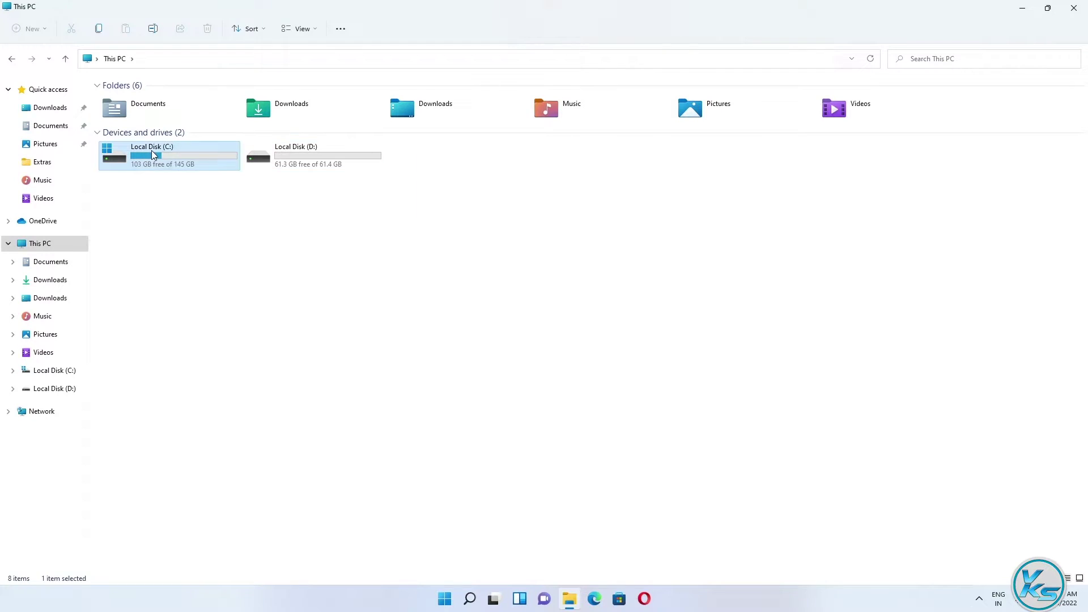
right_click(151, 151)
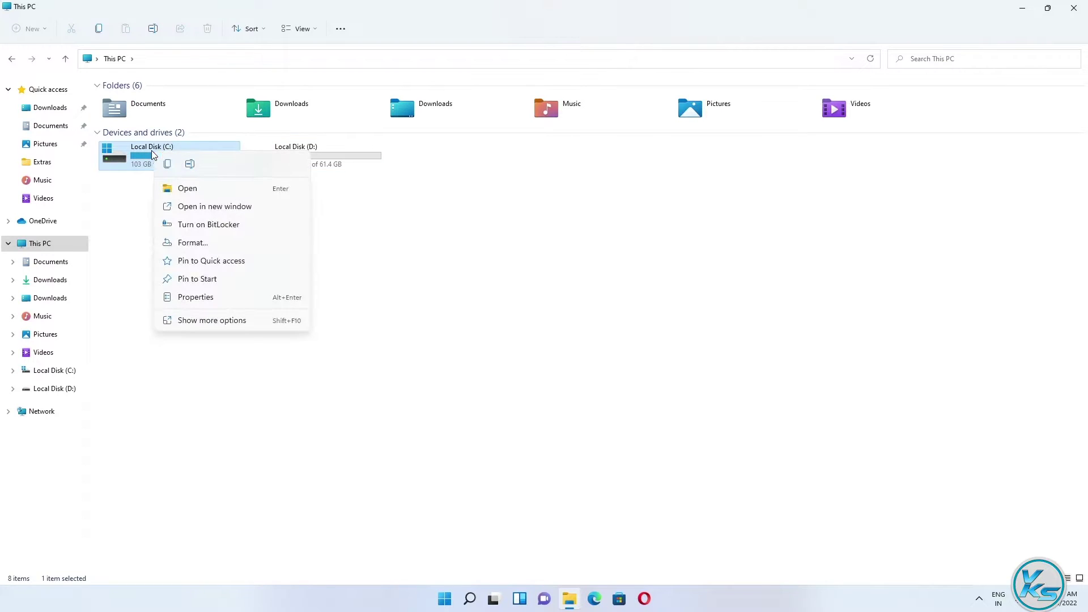
click(198, 226)
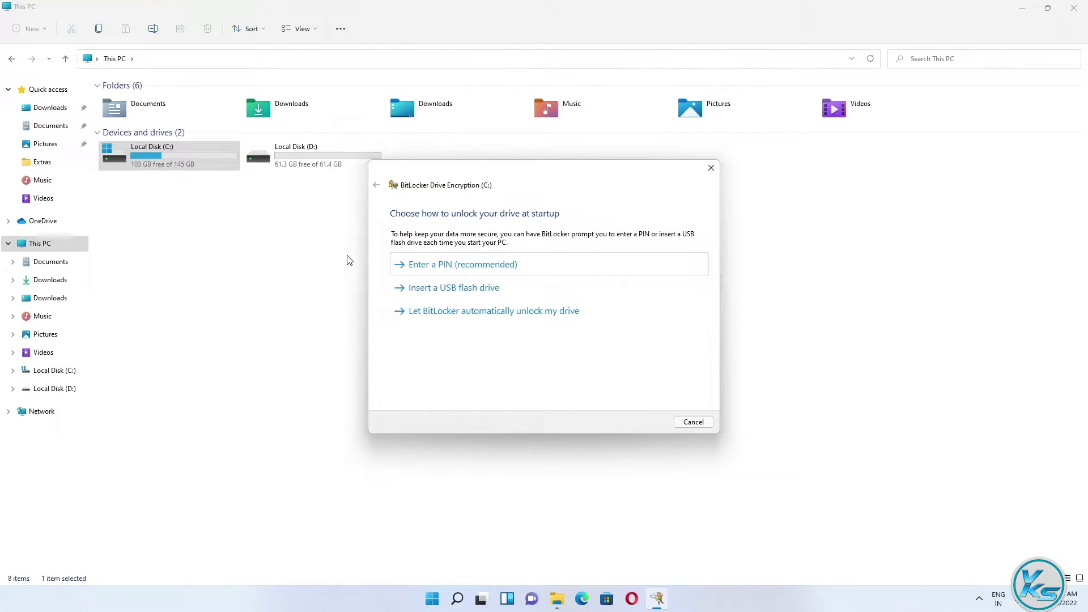
Choose a PIN as the startup unlock method, then enter the PIN in both fields and set it
click(462, 265)
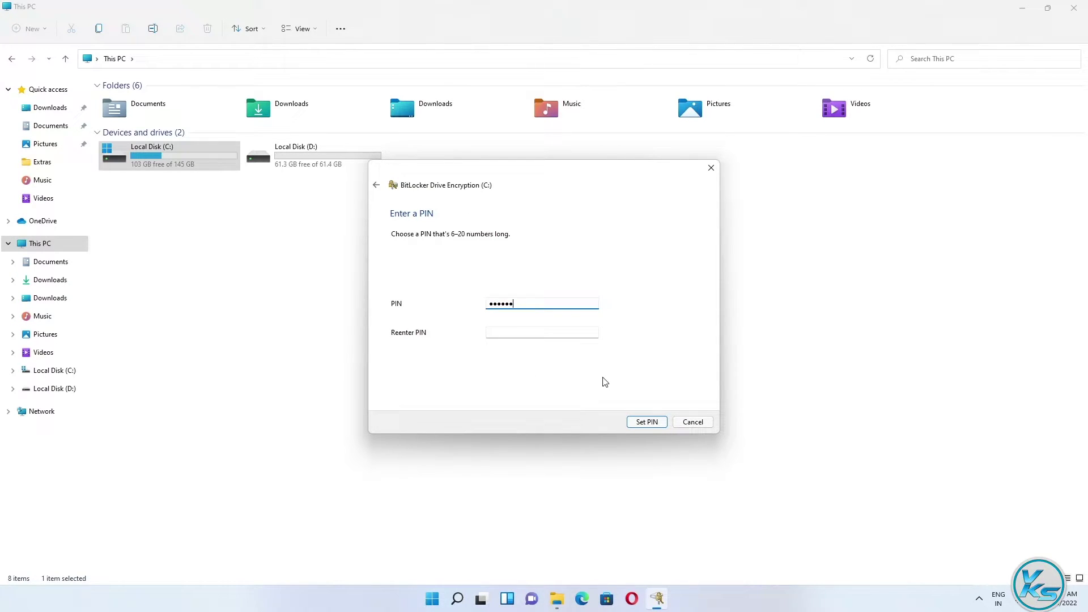
click(589, 335)
click(647, 424)
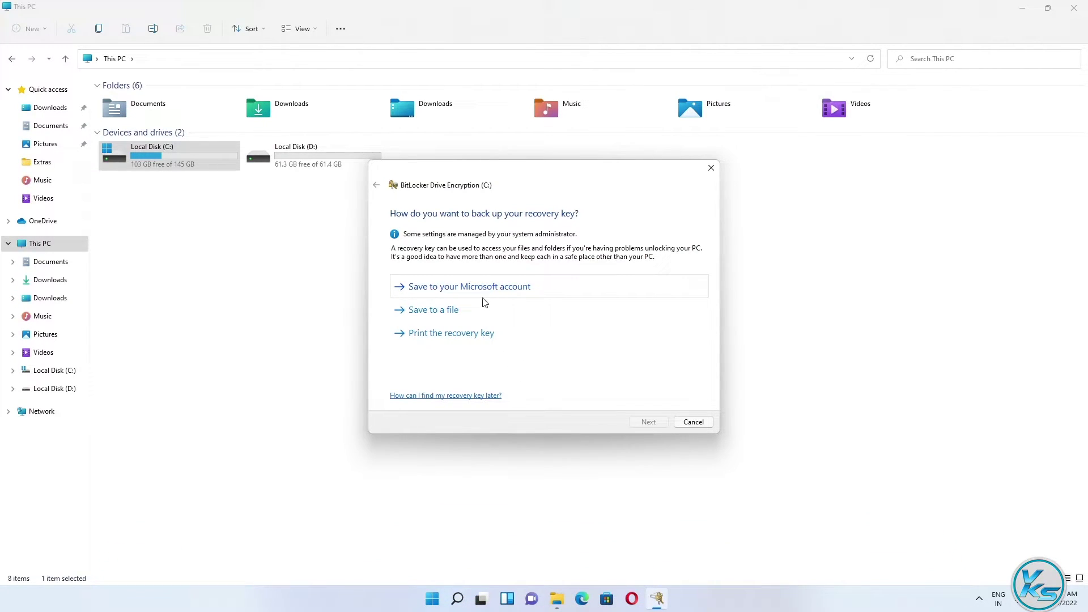
Print the recovery key with Microsoft Print to PDF and save it as "1" in the Documents folder
click(474, 336)
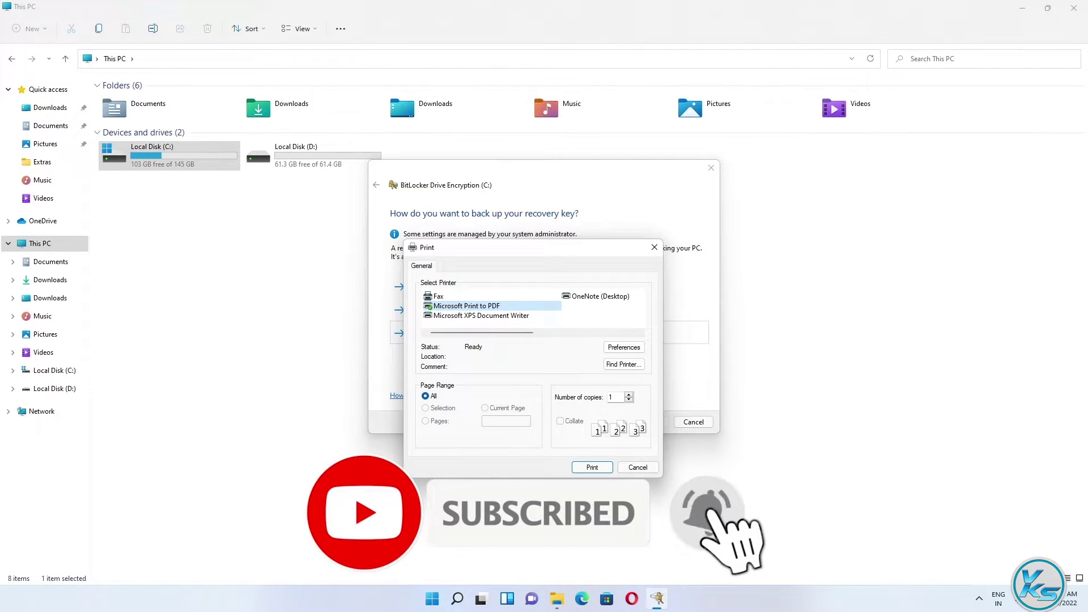
click(583, 467)
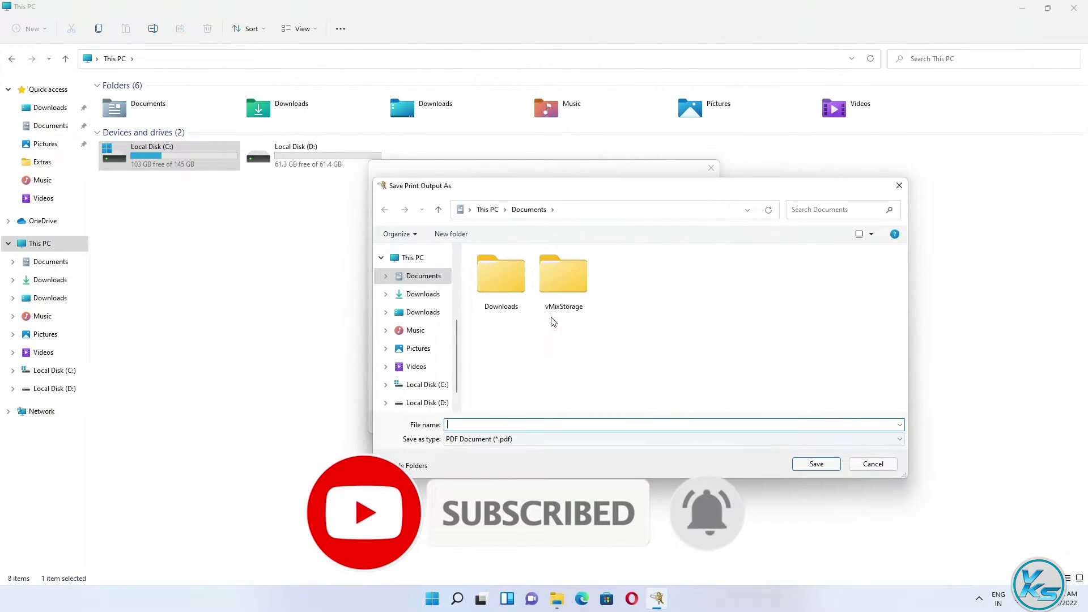
scroll(436, 309, up, 1)
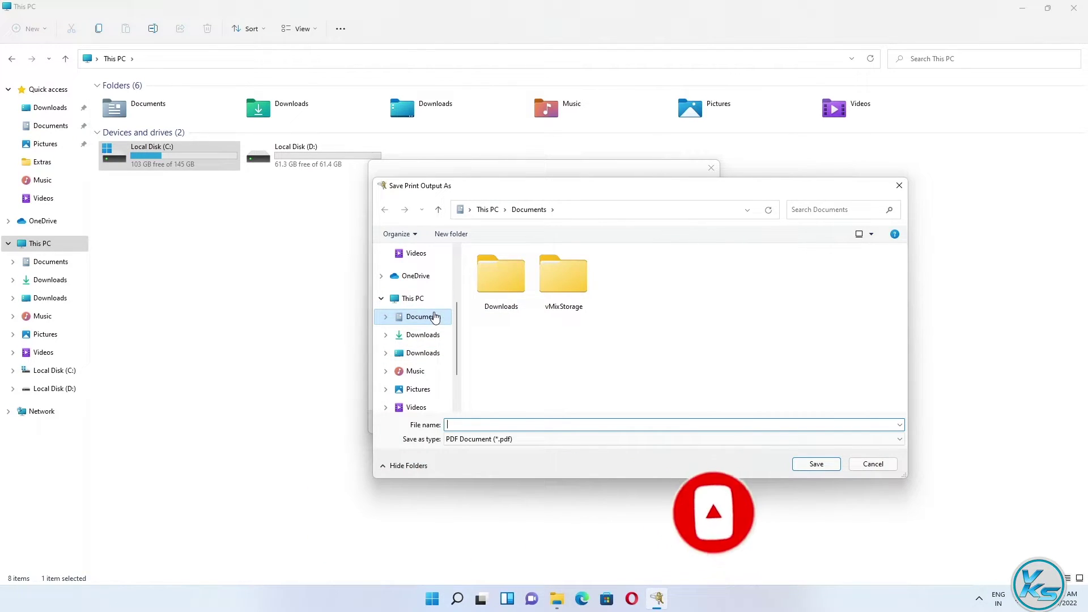
scroll(419, 345, up, 1)
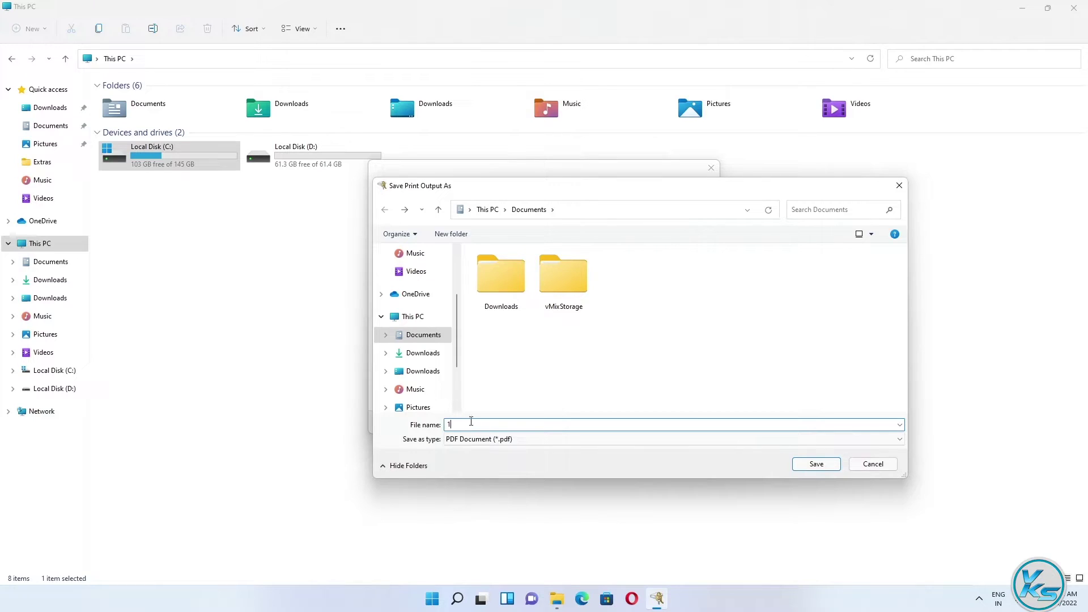
click(804, 465)
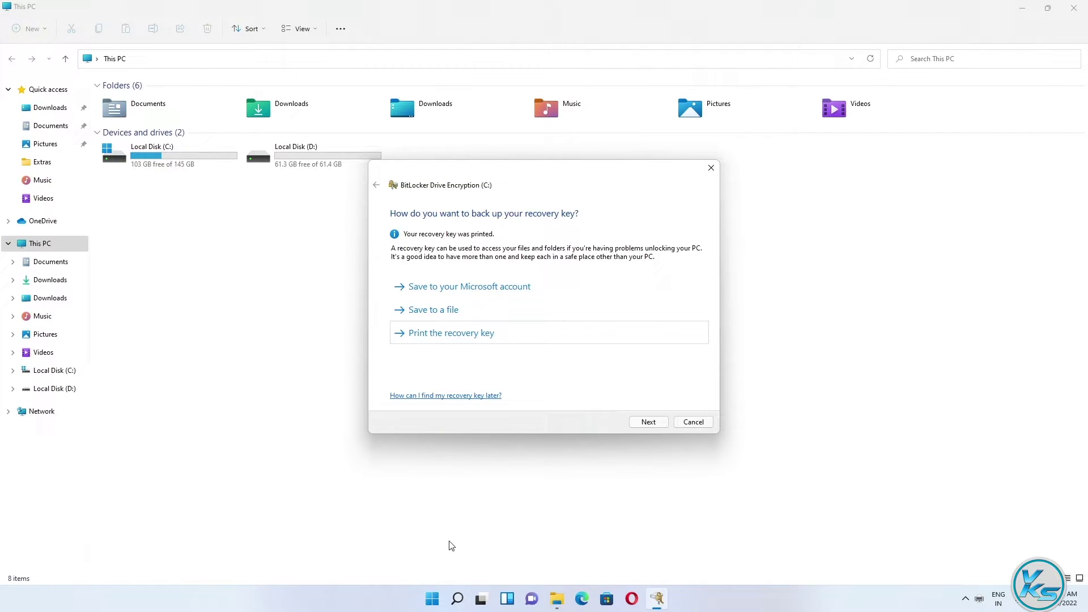
Open the PDF file "1" from Documents in Microsoft Edge, examine the BitLocker recovery key document, and close it
click(56, 126)
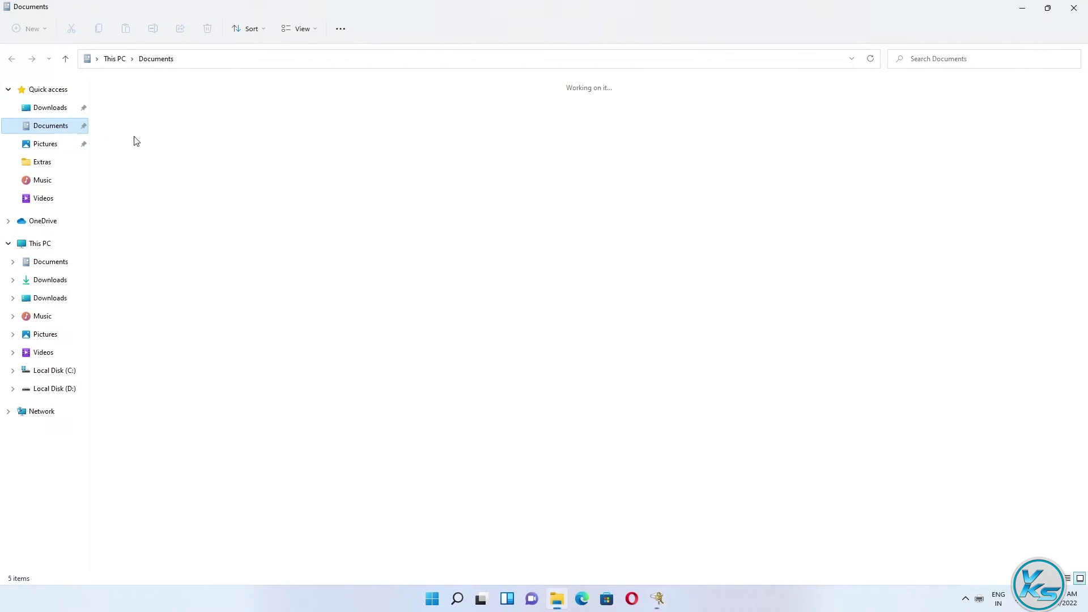
double_click(253, 123)
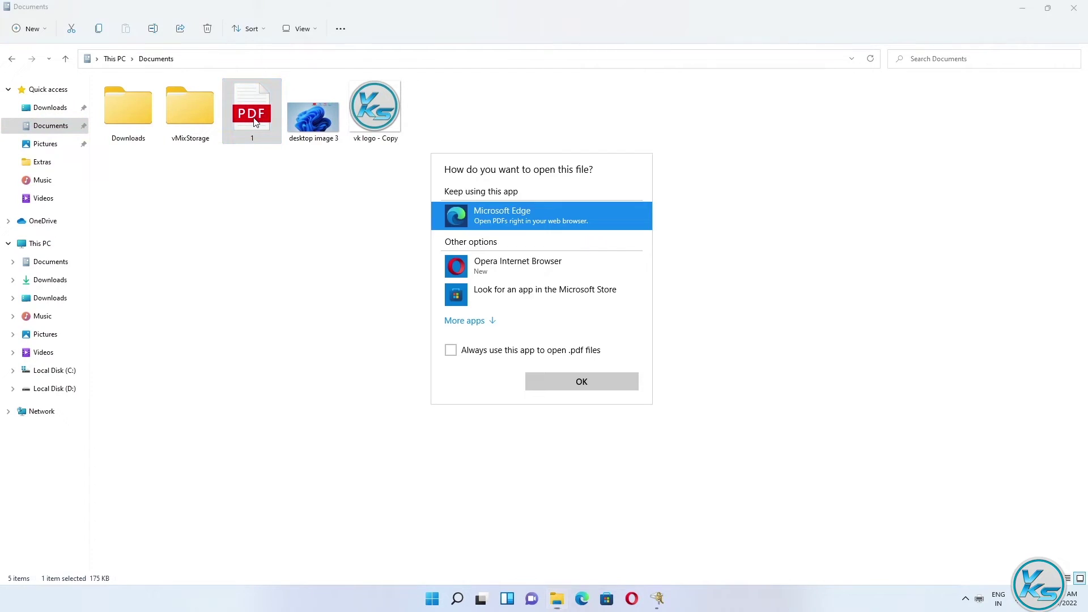
click(544, 383)
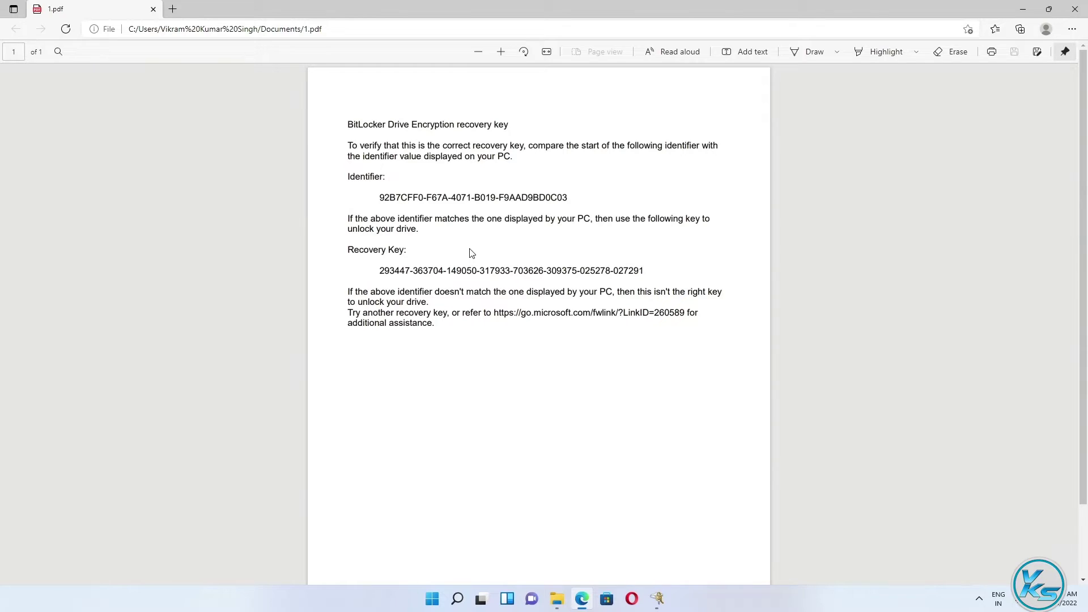
click(1075, 8)
Go back to This PC, return to the BitLocker wizard, and proceed past the recovery key backup page
click(42, 243)
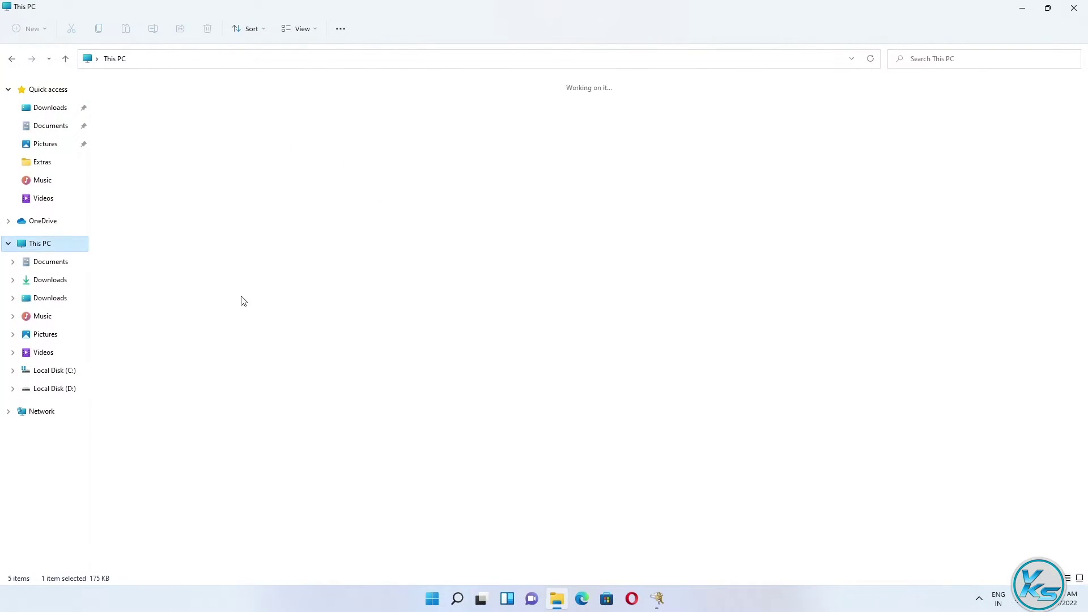
click(659, 600)
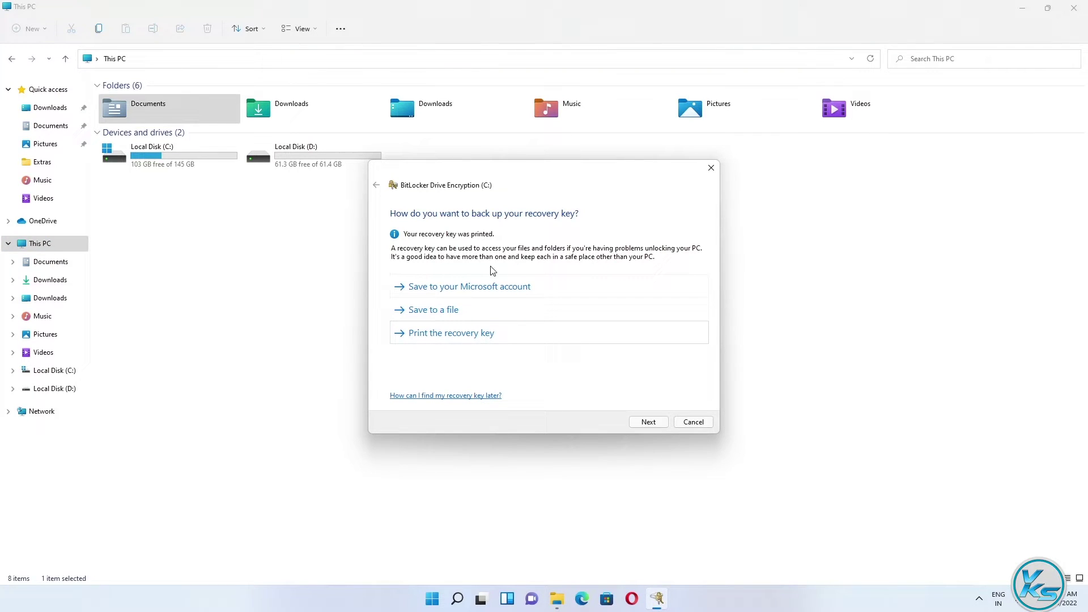
click(656, 426)
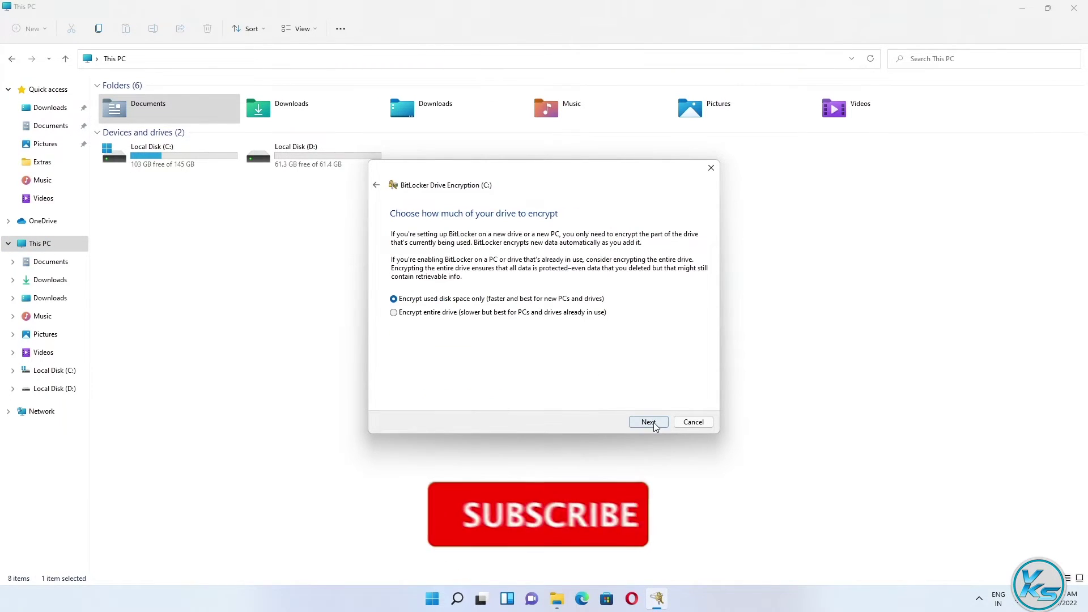